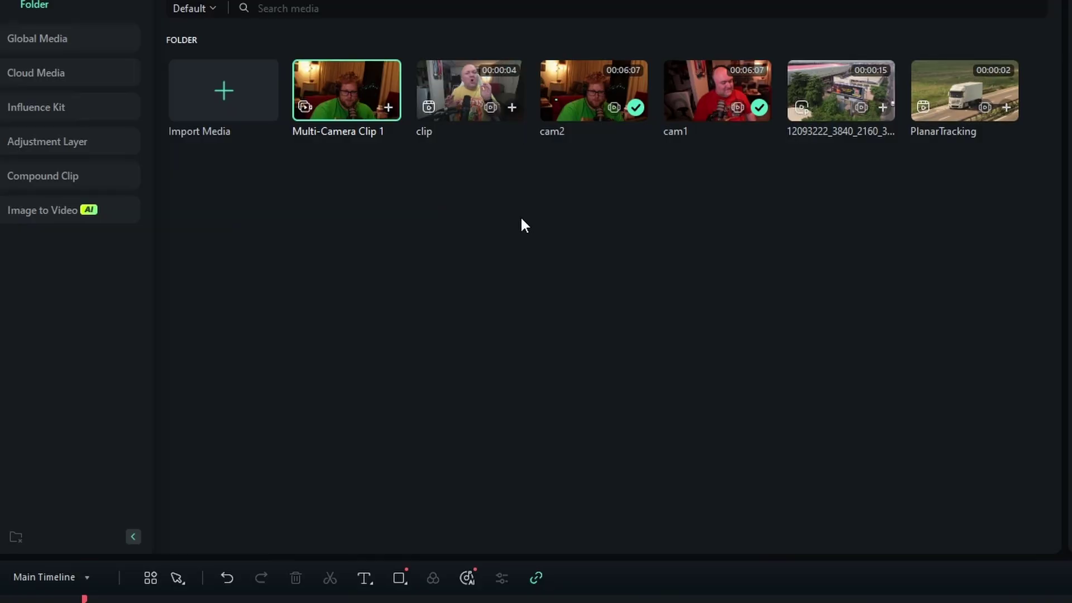
- Select cam1 and cam2 together and build Multi-Camera Clip 2 from them on the timeline
left_click_drag(568, 186, 680, 66)
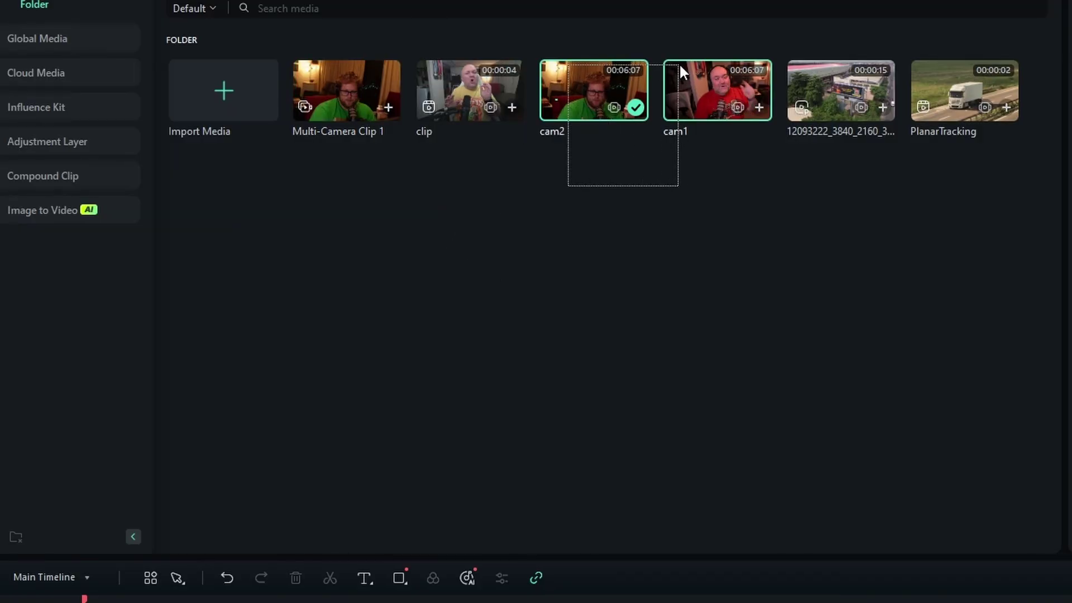
right_click(694, 69)
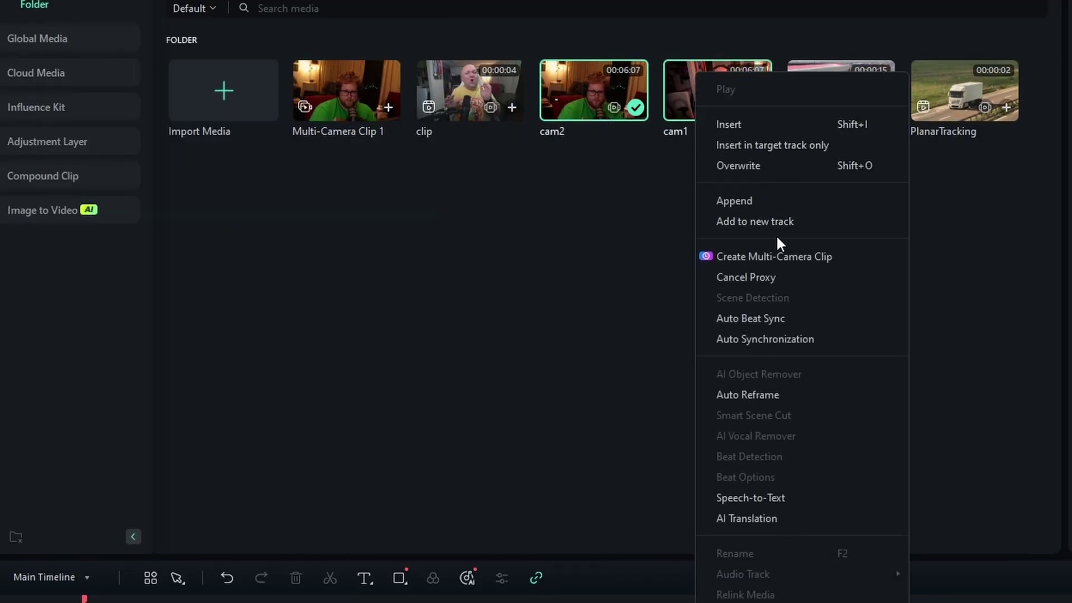
left_click(779, 257)
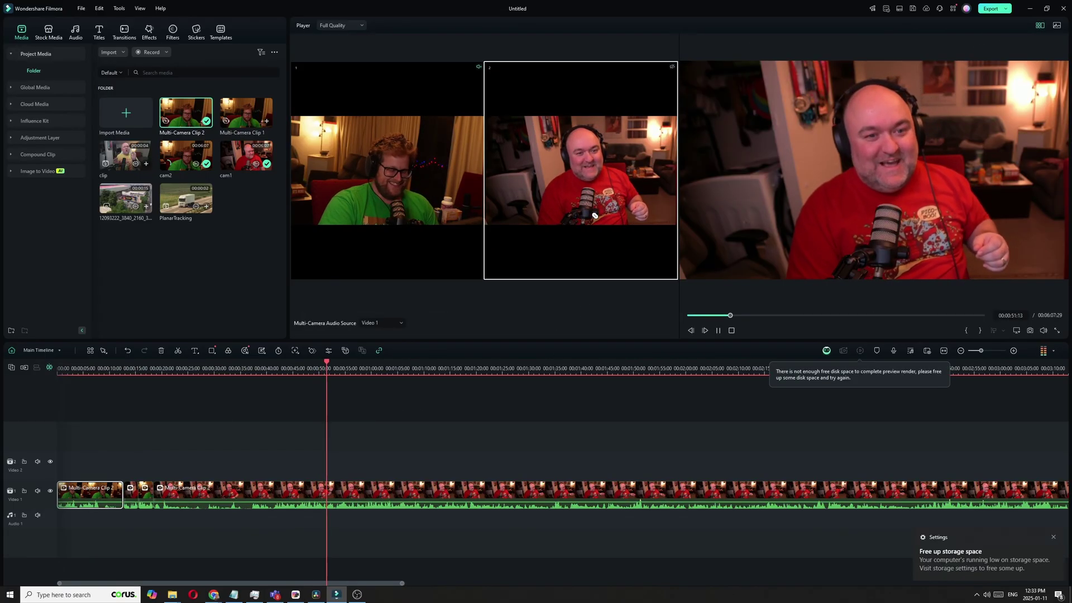
- Switch the multicam edit from camera 1 to camera 2, rewind before the one-minute cut, and resume playback
left_click(472, 207)
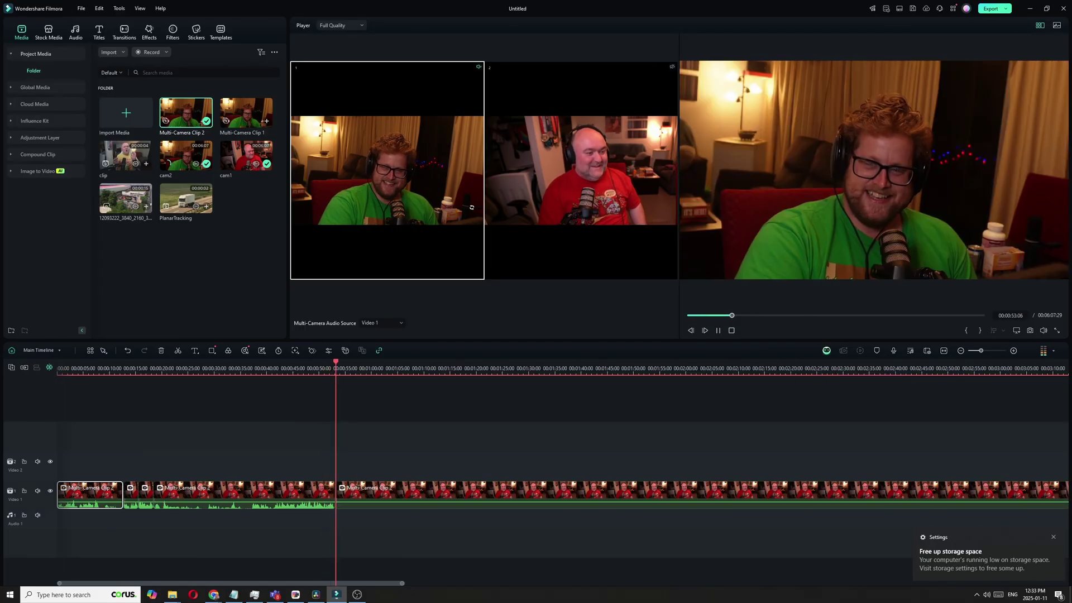
left_click(560, 211)
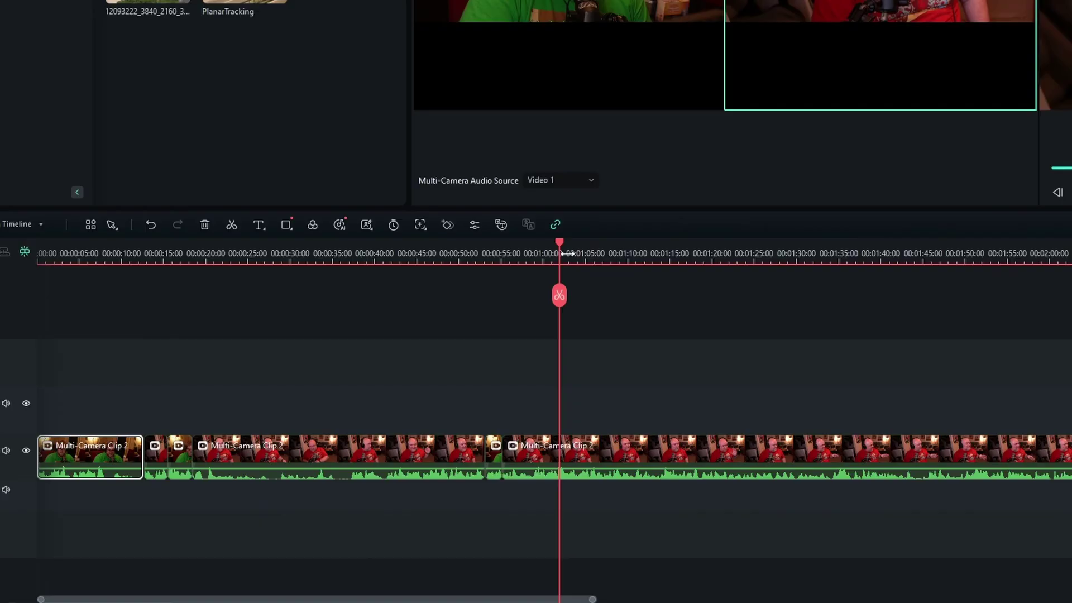
left_click_drag(562, 246, 548, 245)
key("space")
key("1")
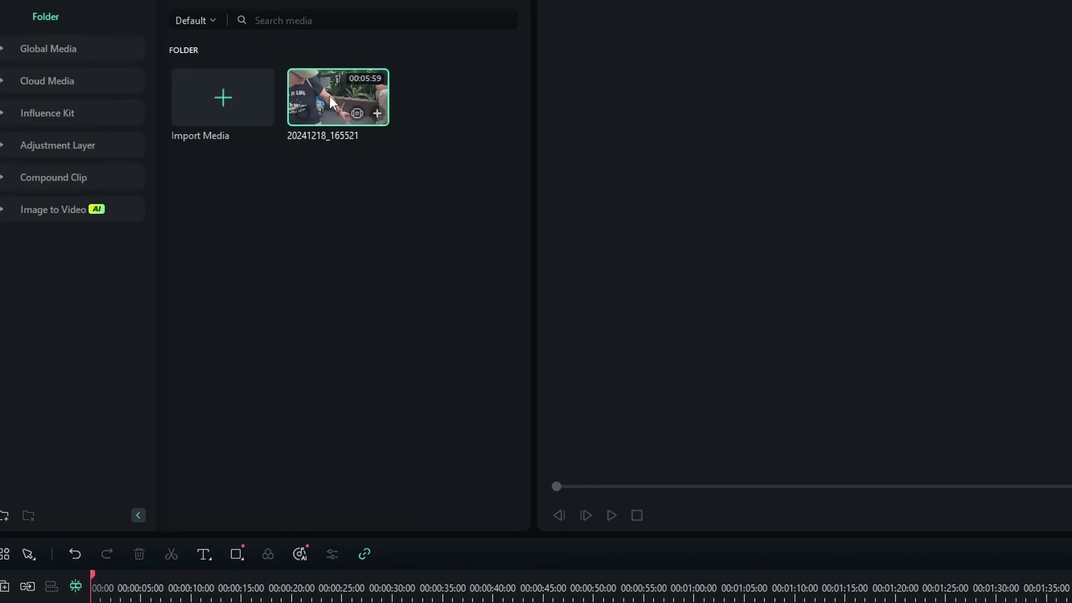
- Save the man's head and the red cup as custom objects in Smart Scene Cut, then start the analysis
right_click(330, 97)
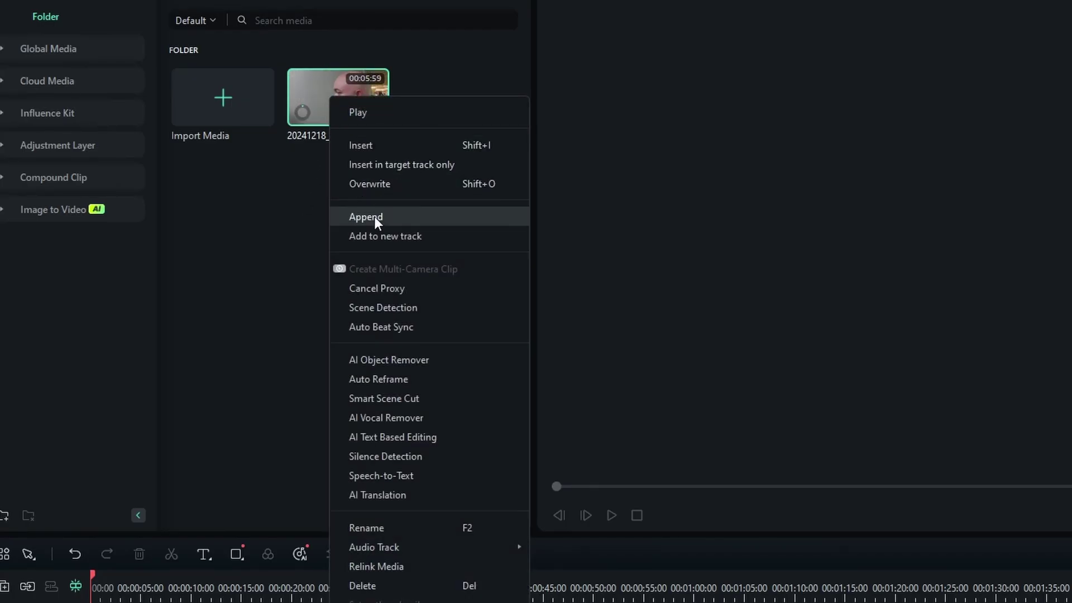
left_click(470, 398)
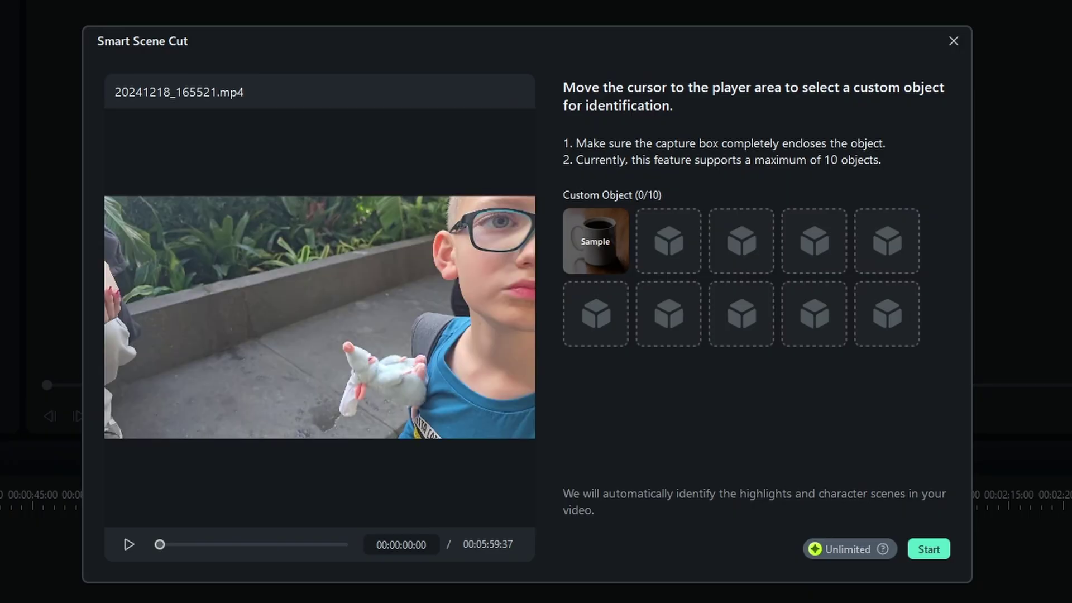
left_click(183, 551)
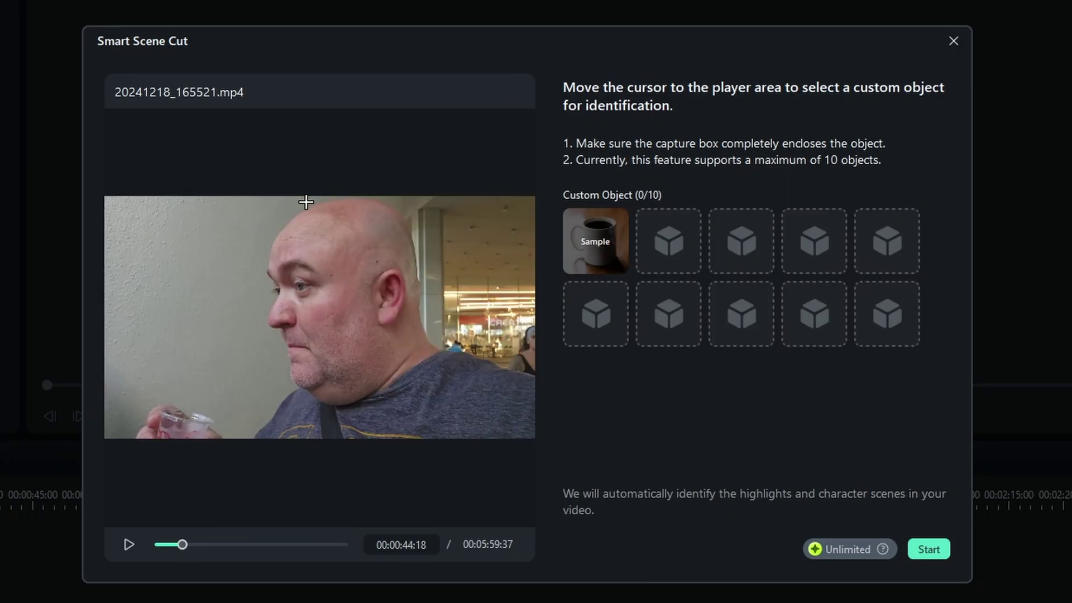
left_click_drag(277, 229, 448, 440)
left_click(382, 425)
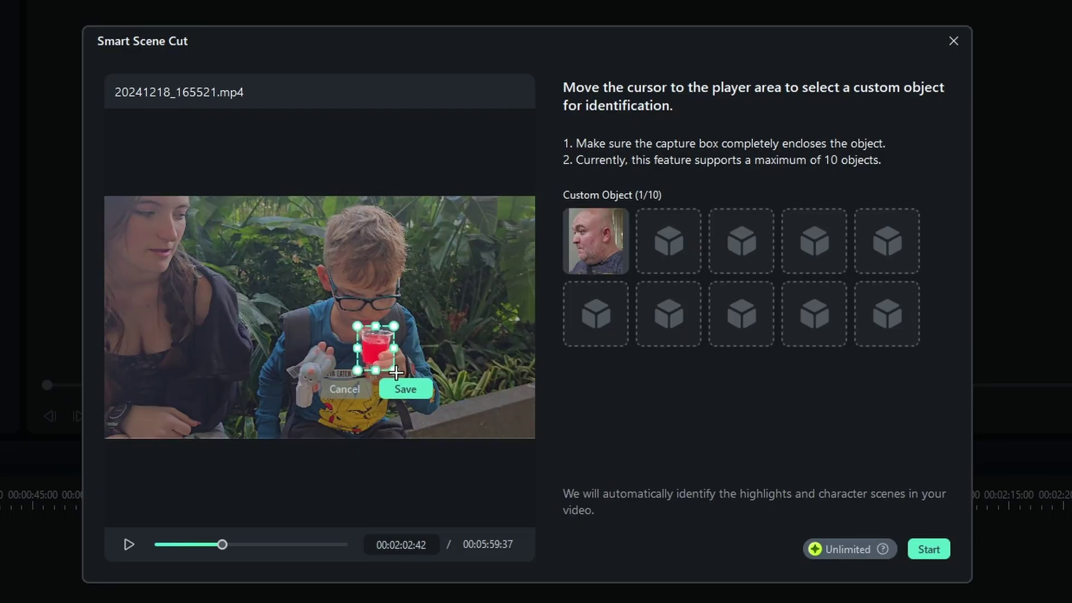
left_click(397, 393)
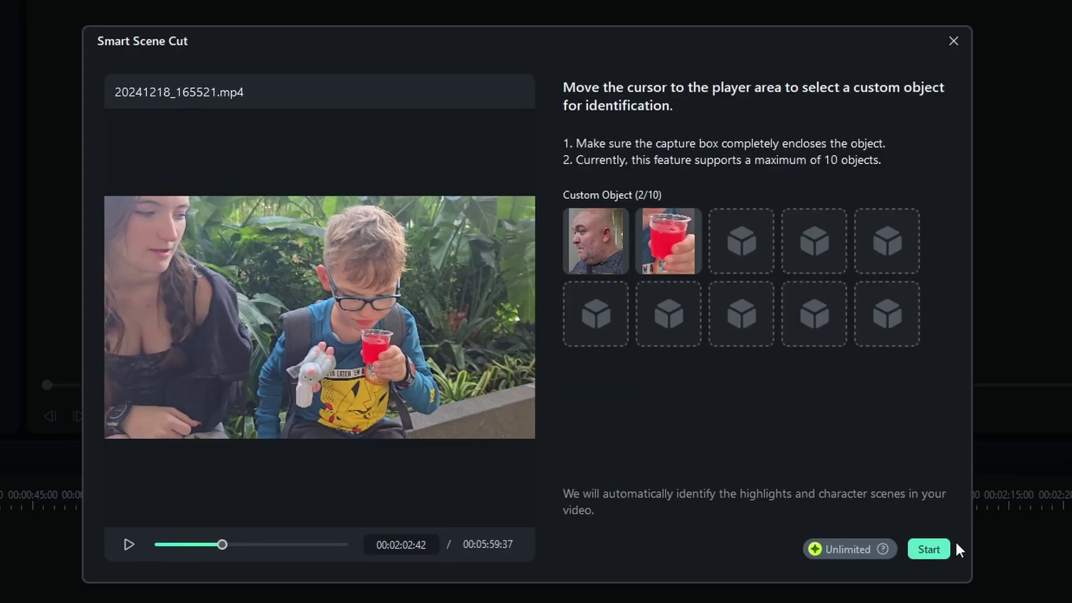
left_click(940, 549)
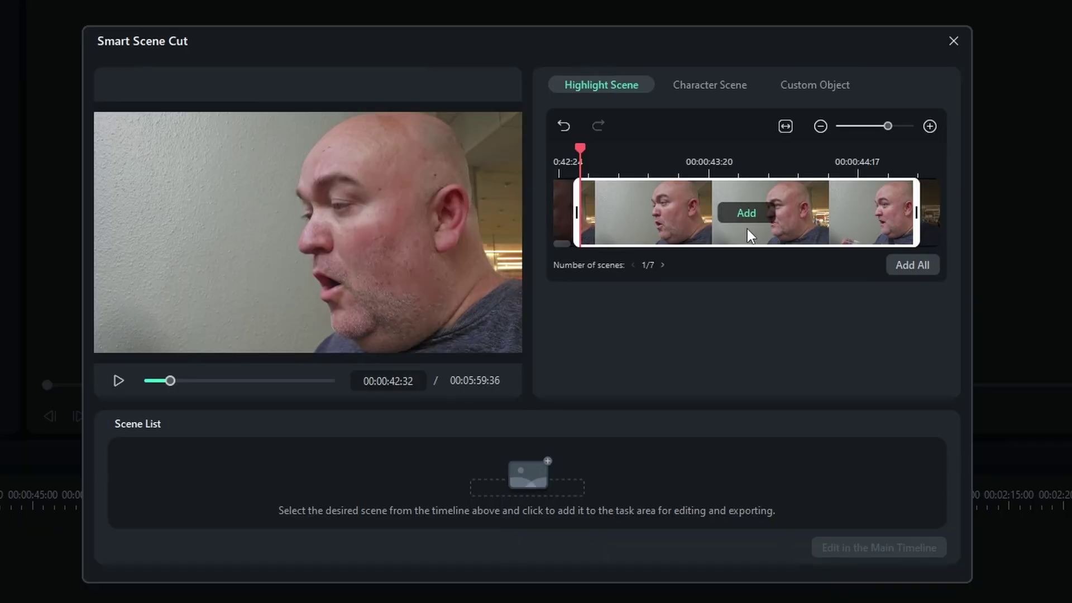
- Review the Character and Custom Object scenes, then add all Character 4 scenes to the list
left_click(726, 86)
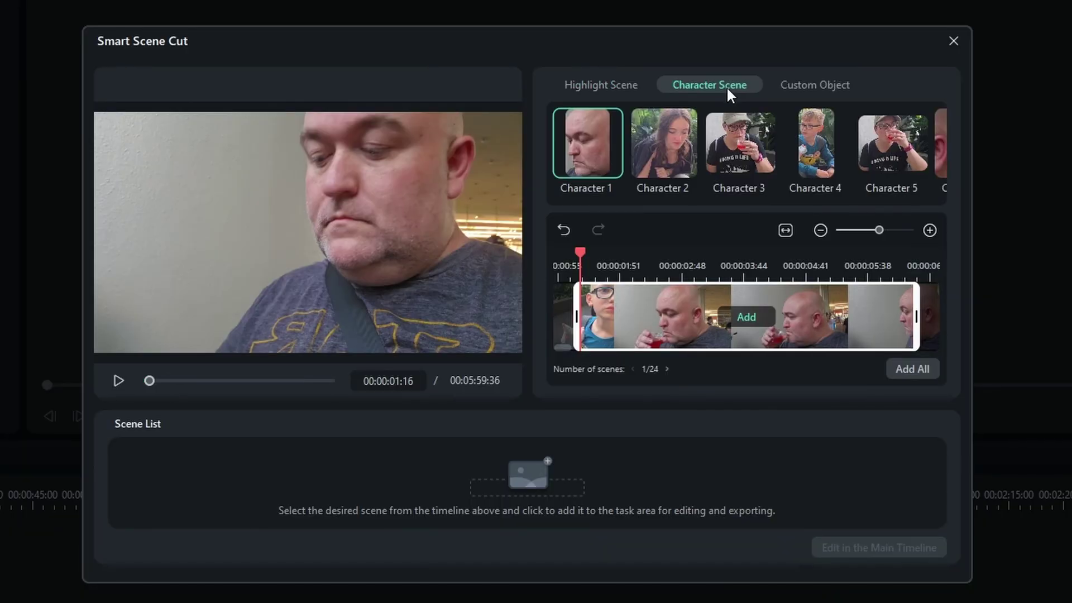
left_click(825, 83)
left_click(758, 155)
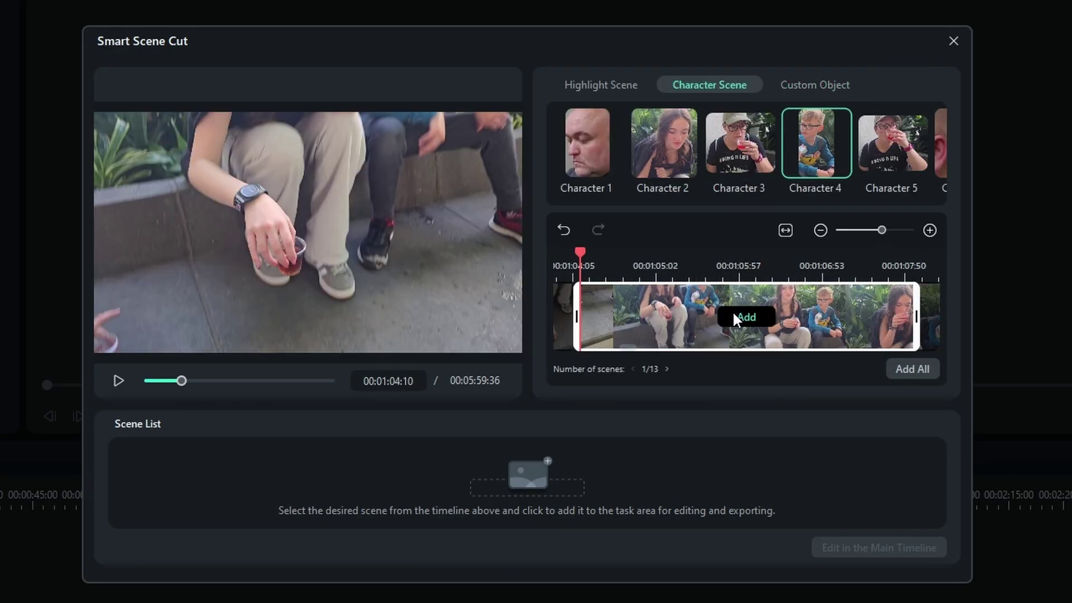
left_click(734, 315)
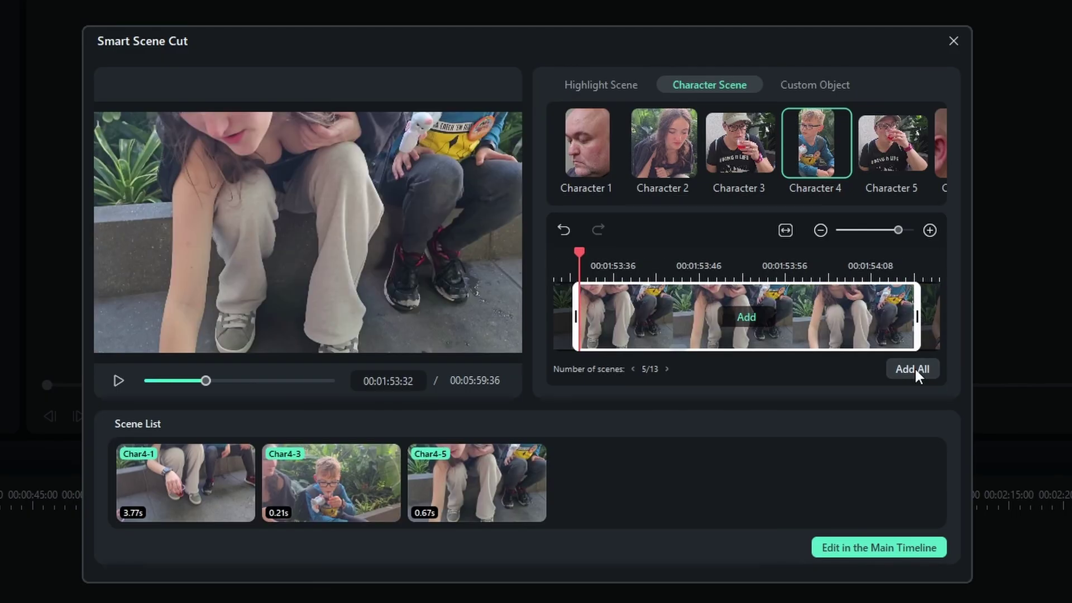
left_click(915, 368)
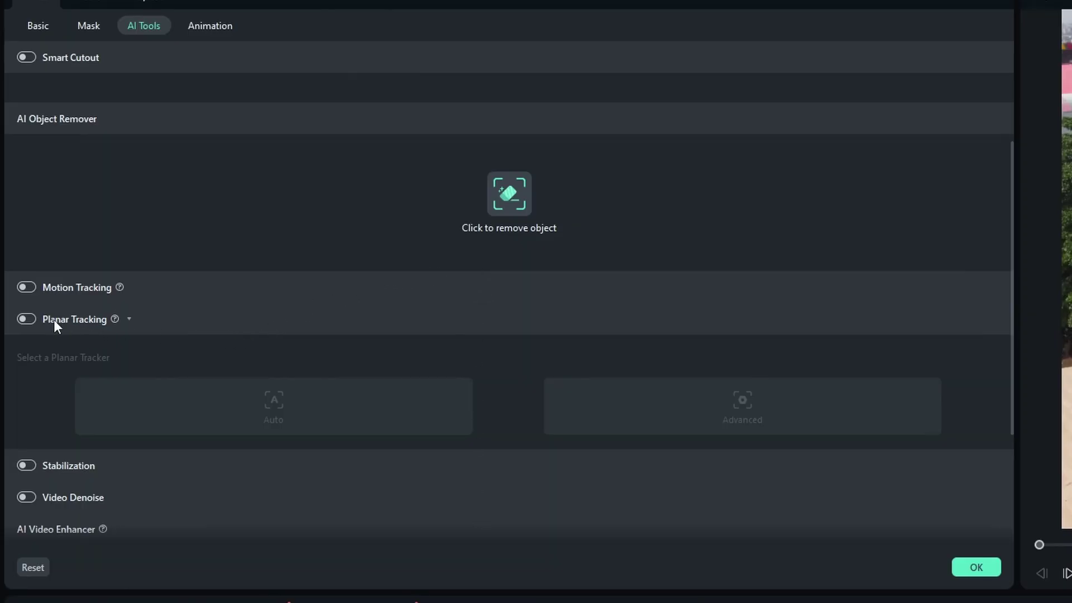
- Turn on Planar Tracking for the aerial clip with tracking accuracy set to High
left_click(26, 319)
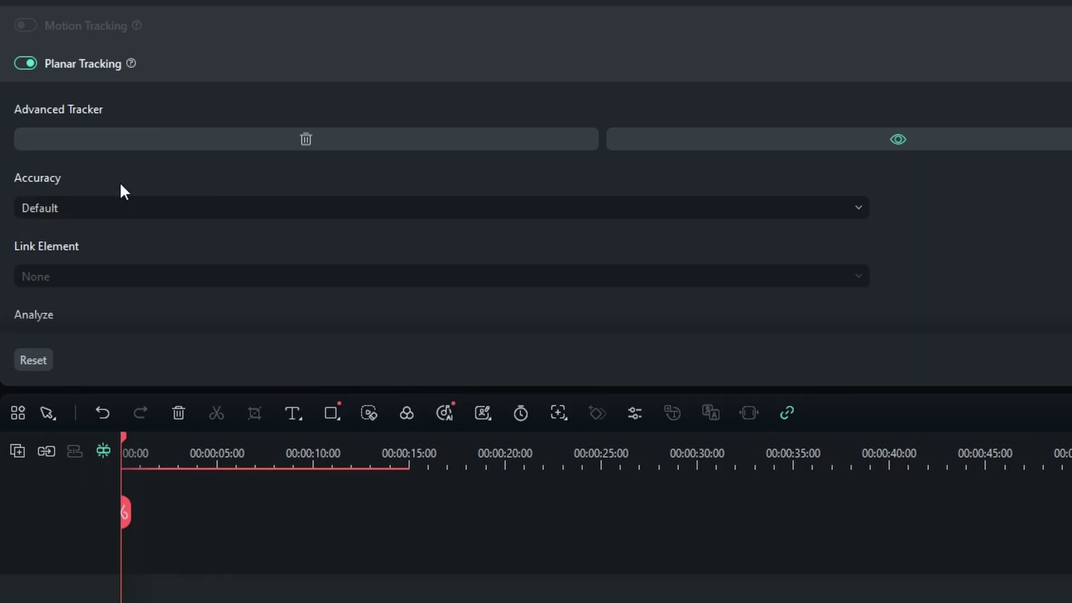
left_click(146, 208)
left_click(113, 317)
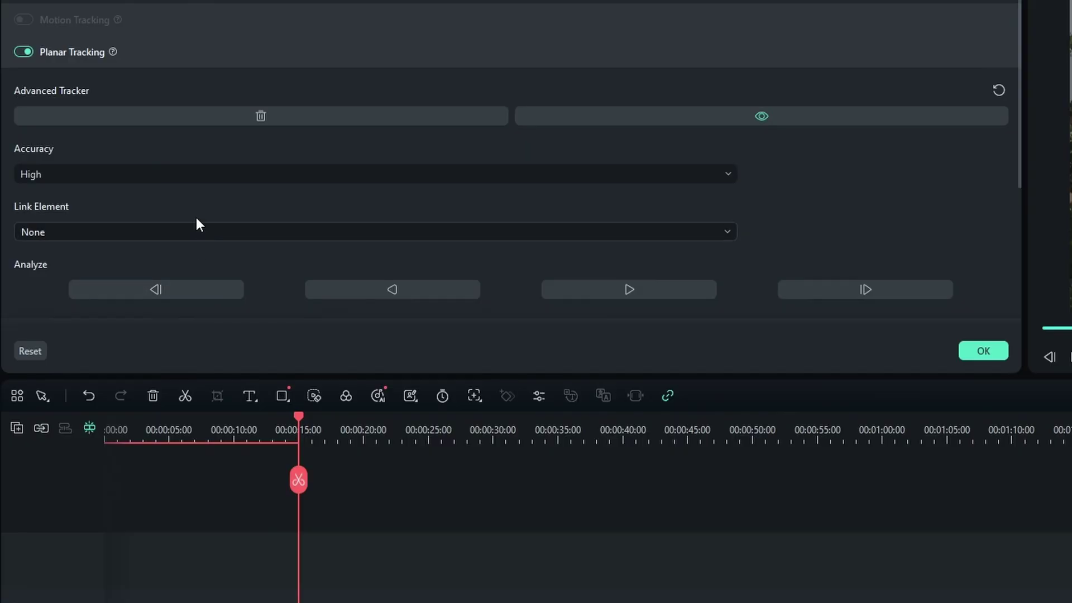
- Import the newFilmora graphic from the computer as the tracker's linked element
left_click(185, 229)
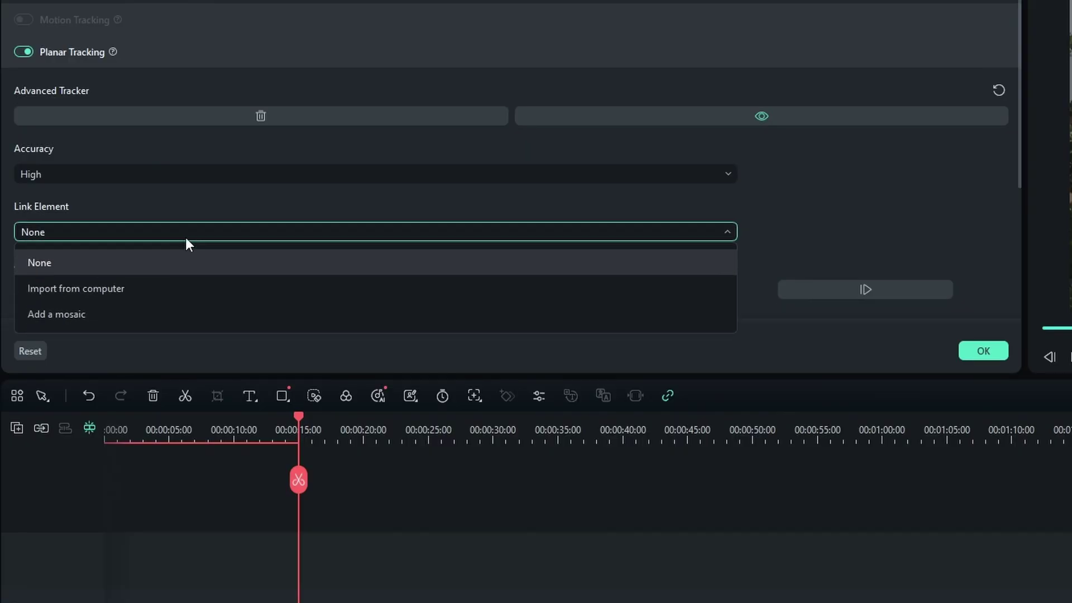
left_click(185, 295)
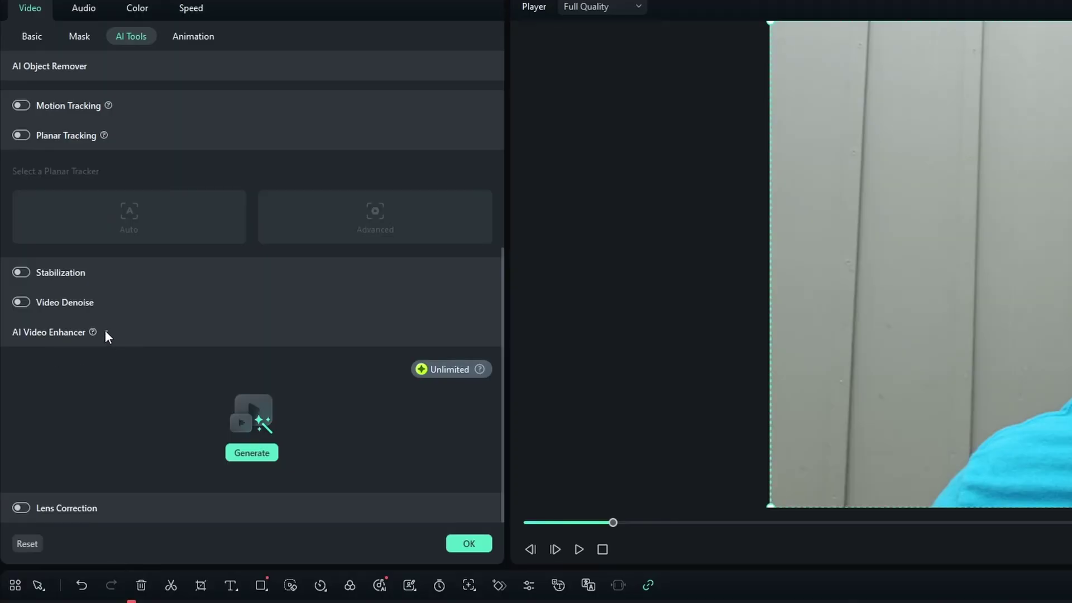
- Generate the AI-enhanced video, then turn on AI Voice Enhancer for PODCASTCLIP
left_click(266, 458)
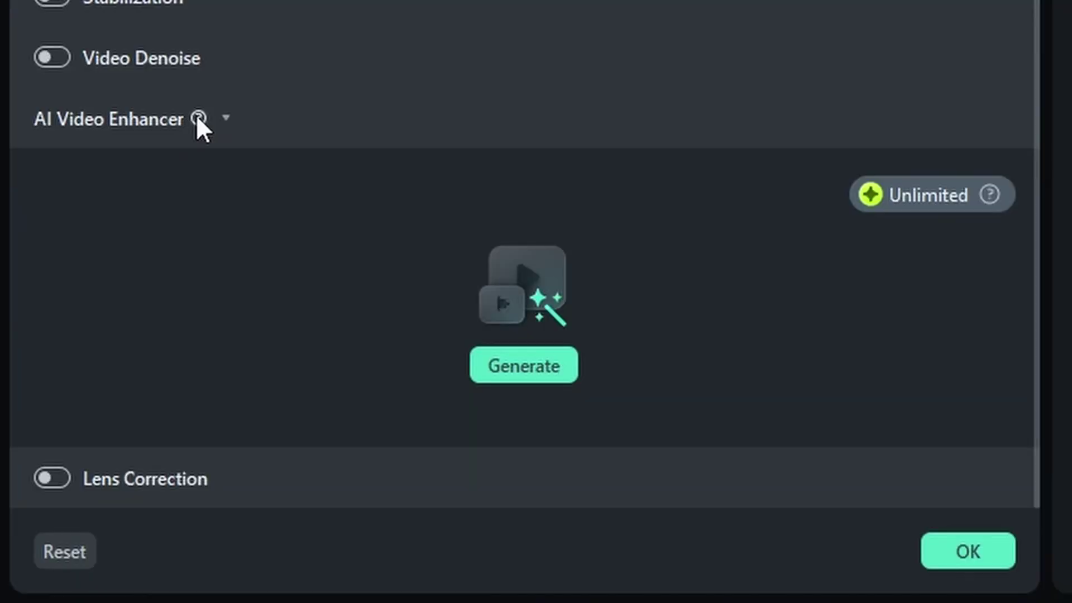
mouse_move(196, 115)
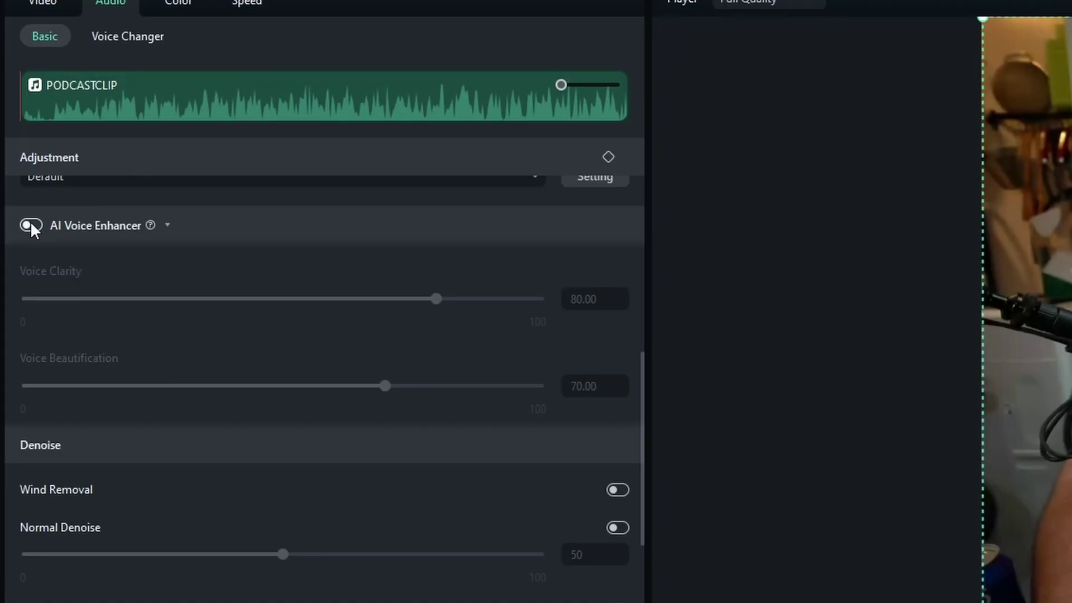
left_click(31, 226)
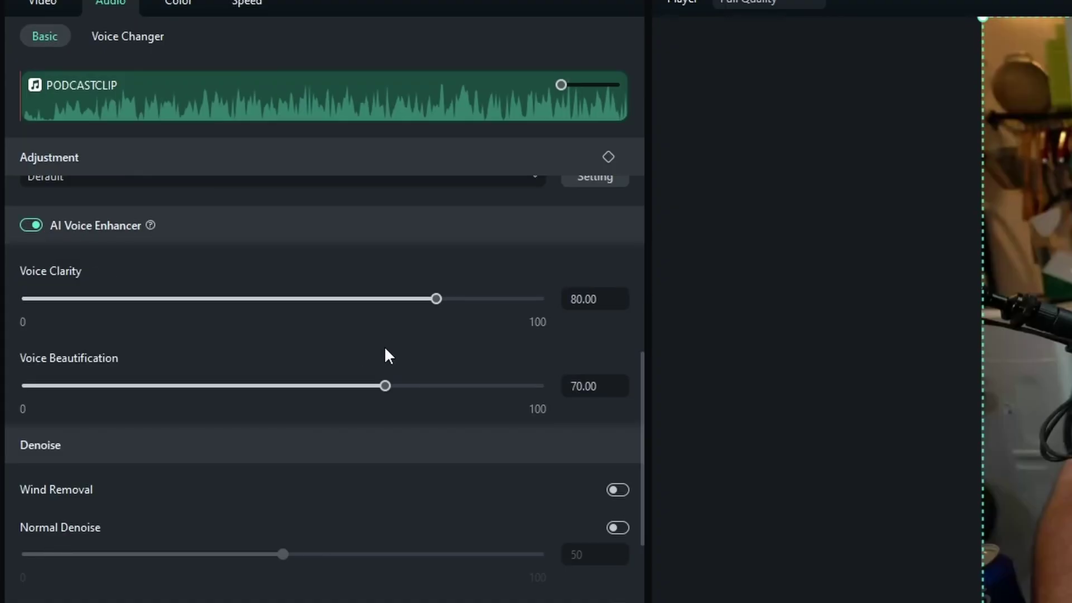
- Set Voice Clarity to 82 and Voice Beautification to 64
left_click(441, 300)
left_click_drag(441, 300, 361, 299)
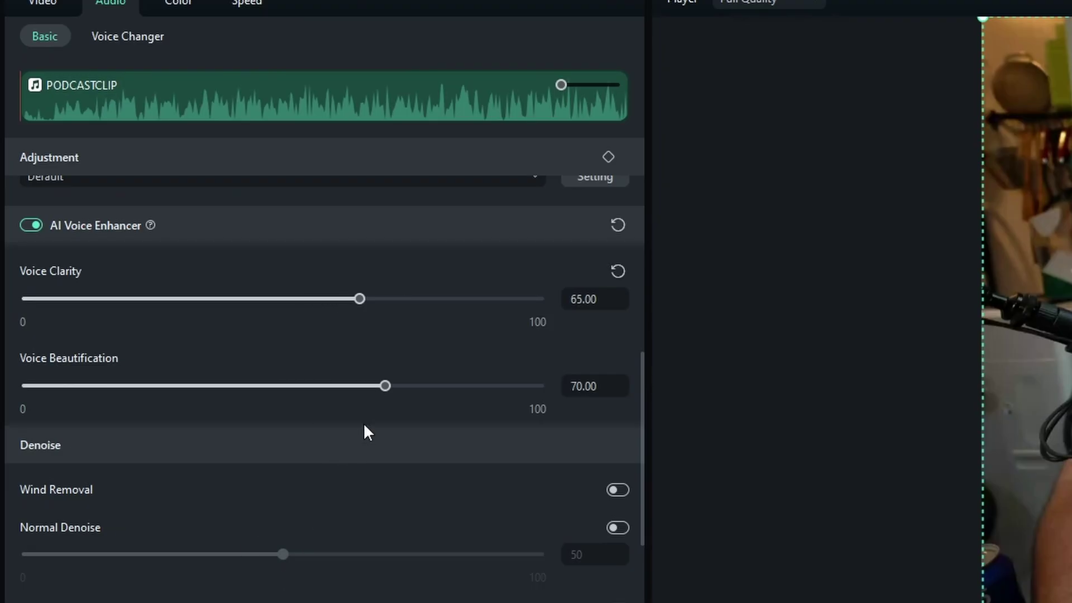
left_click_drag(313, 385, 397, 386)
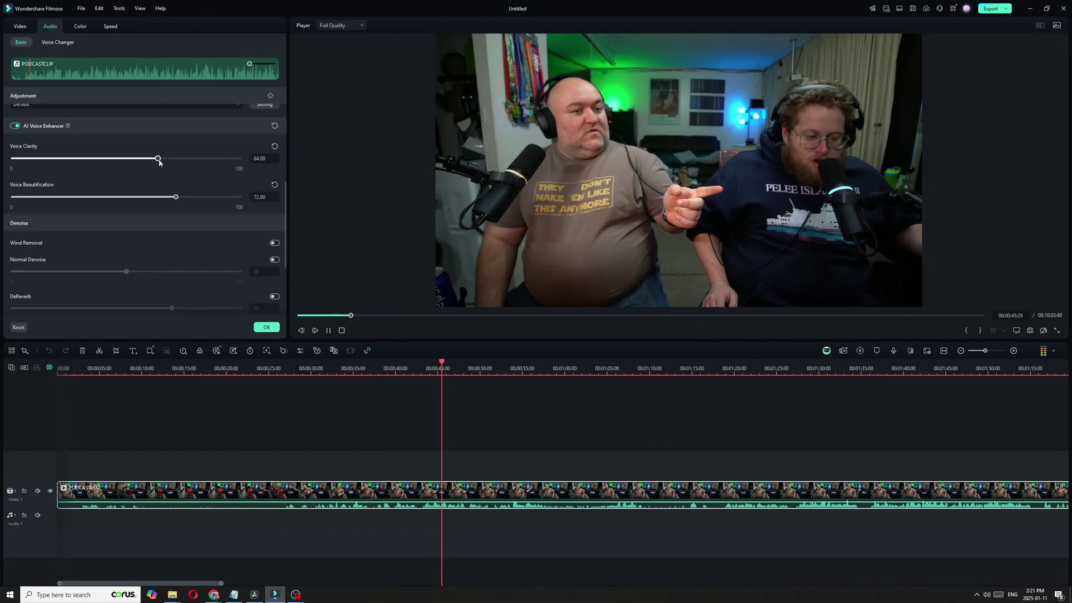
left_click_drag(359, 299, 436, 311)
left_click_drag(194, 163, 198, 163)
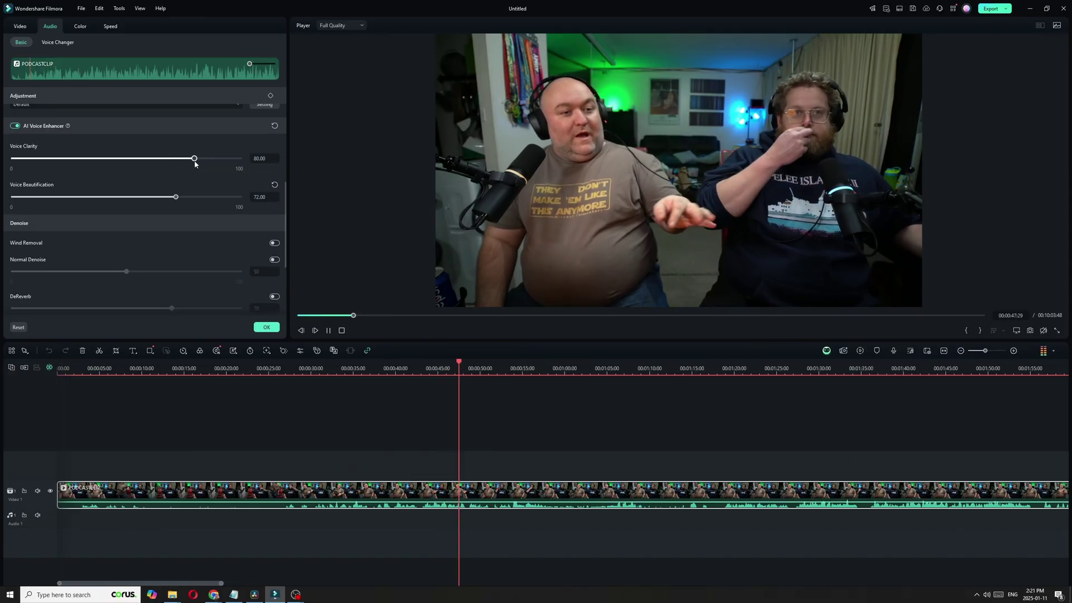
left_click_drag(176, 197, 158, 197)
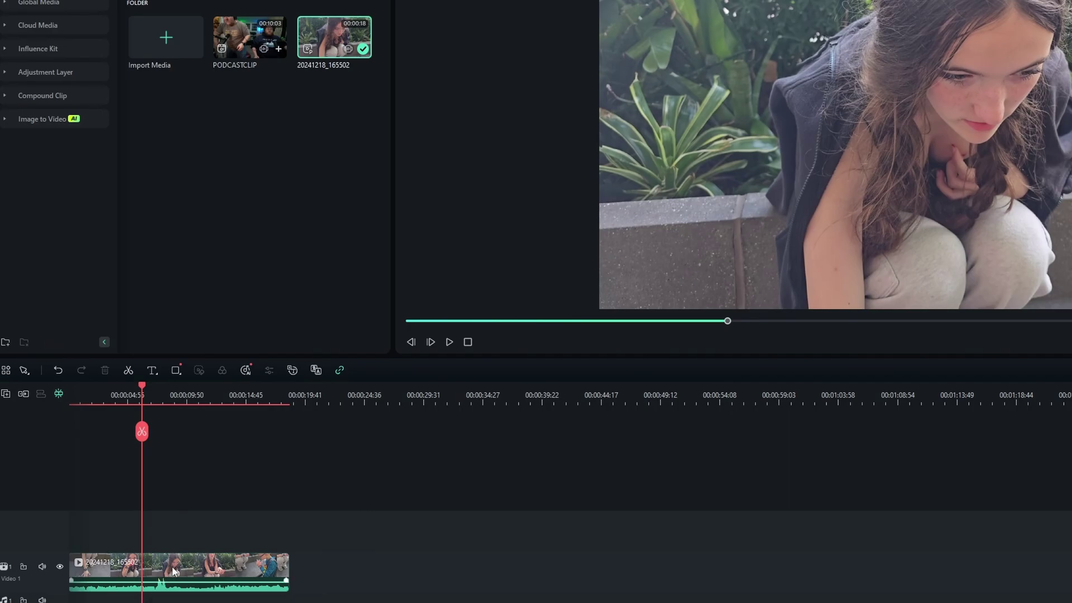
- Configure AI Translation of the timeline clip's voice and captions from English (US) into French (France)
right_click(174, 571)
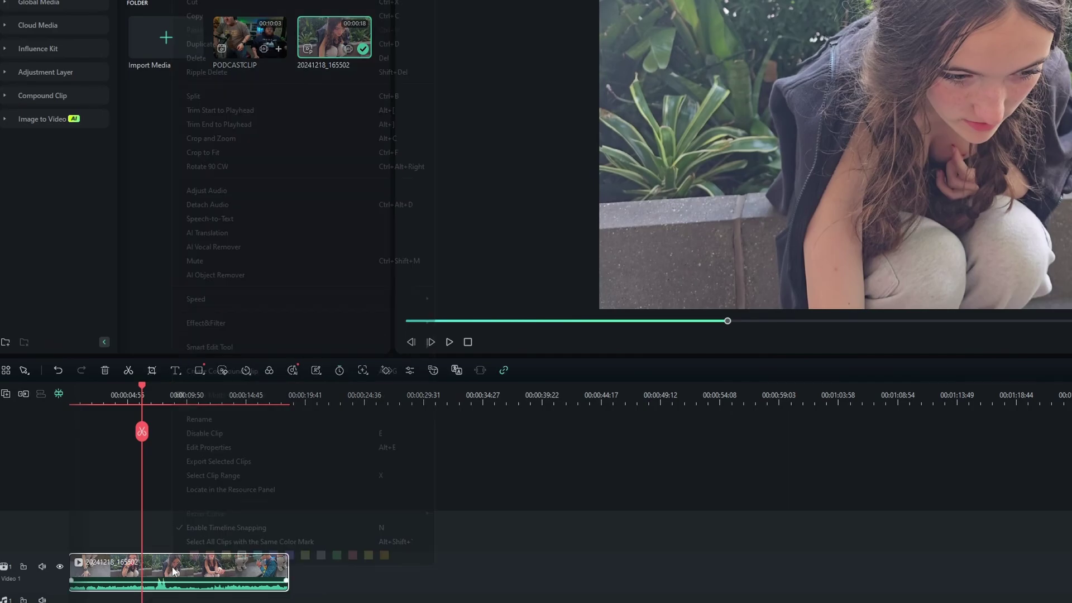
left_click(254, 232)
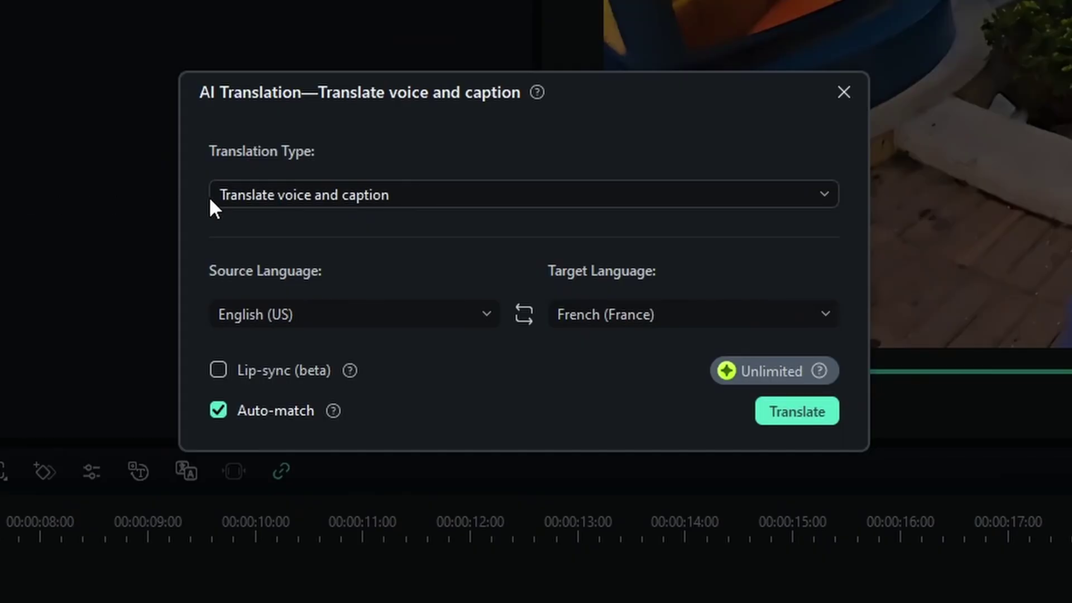
left_click(379, 192)
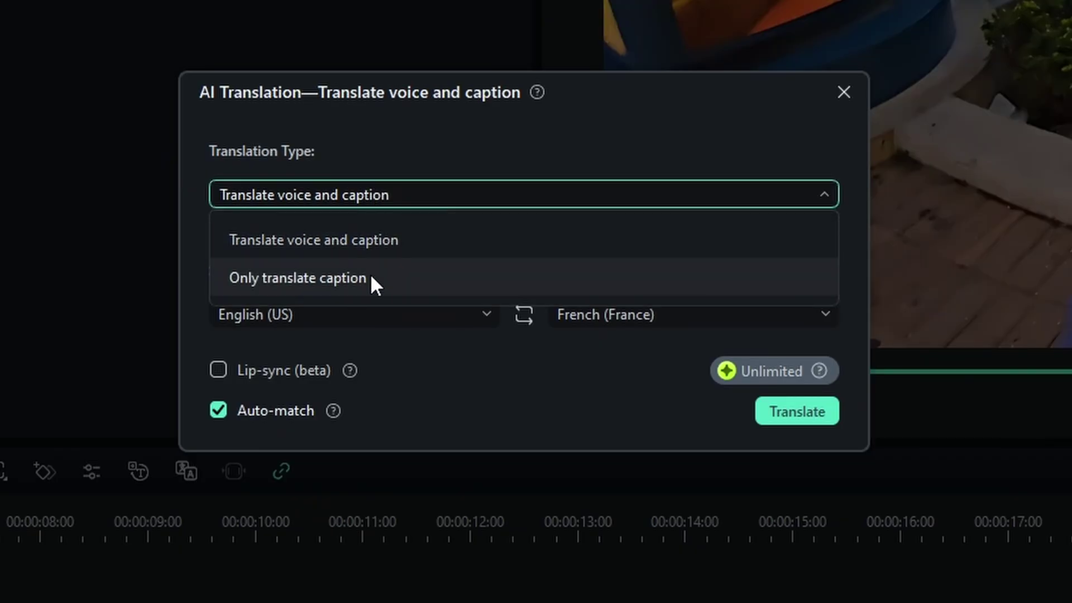
left_click(333, 331)
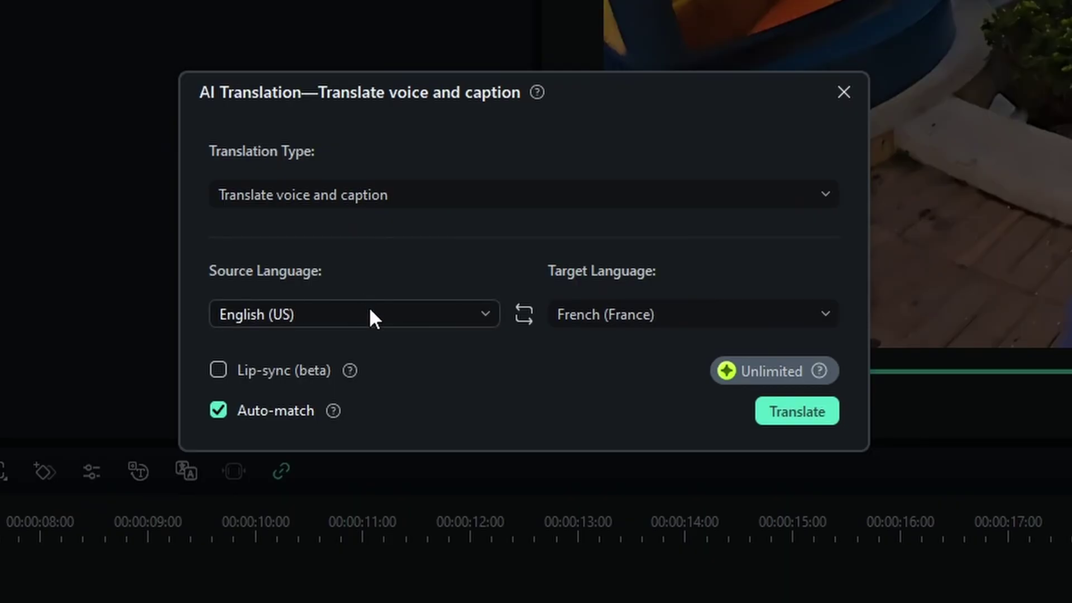
left_click(613, 304)
scroll(642, 404, "down", 5)
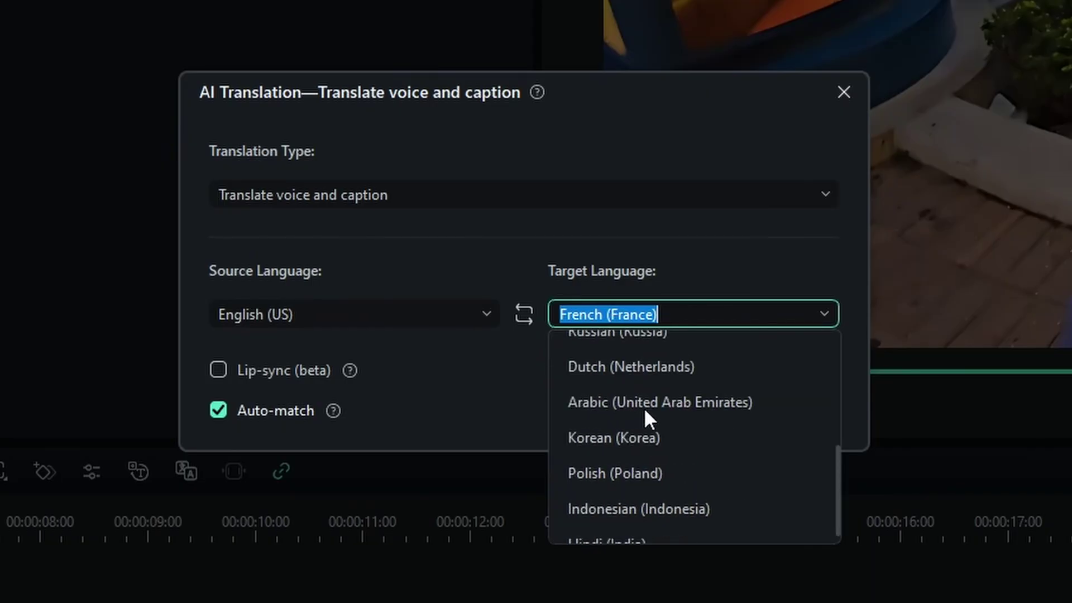
scroll(644, 407, "down", 1)
scroll(645, 407, "up", 5)
scroll(645, 407, "down", 3)
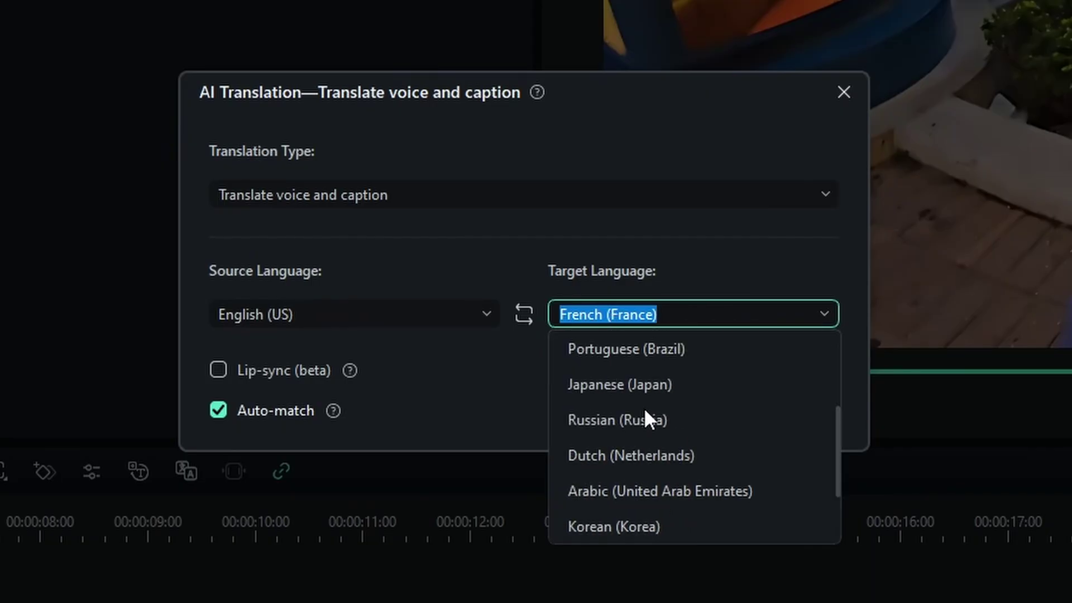
left_click(358, 390)
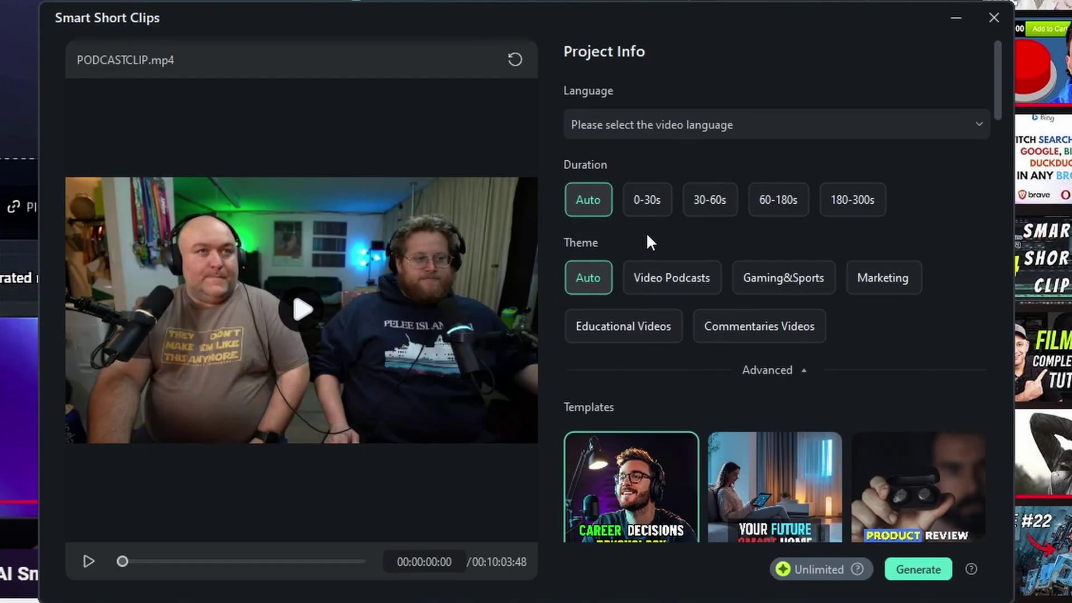
- Set the video language to English (US) and the short-clip duration to 30-60s
left_click(639, 137)
left_click(639, 166)
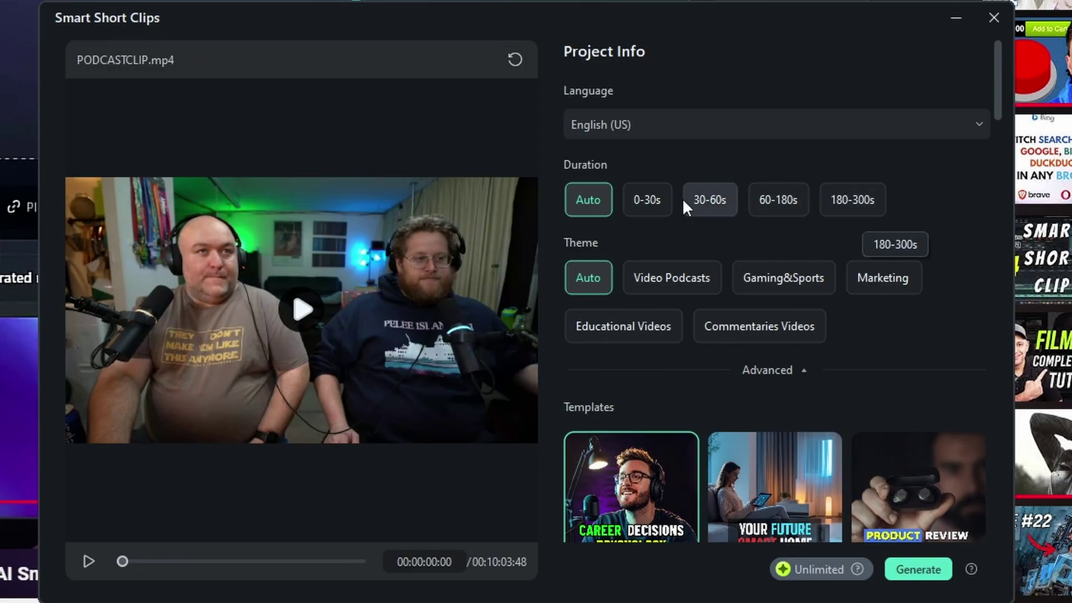
left_click(714, 202)
- Browse the templates and generate short clips using the gaming commentary template
scroll(715, 203, "down", 1)
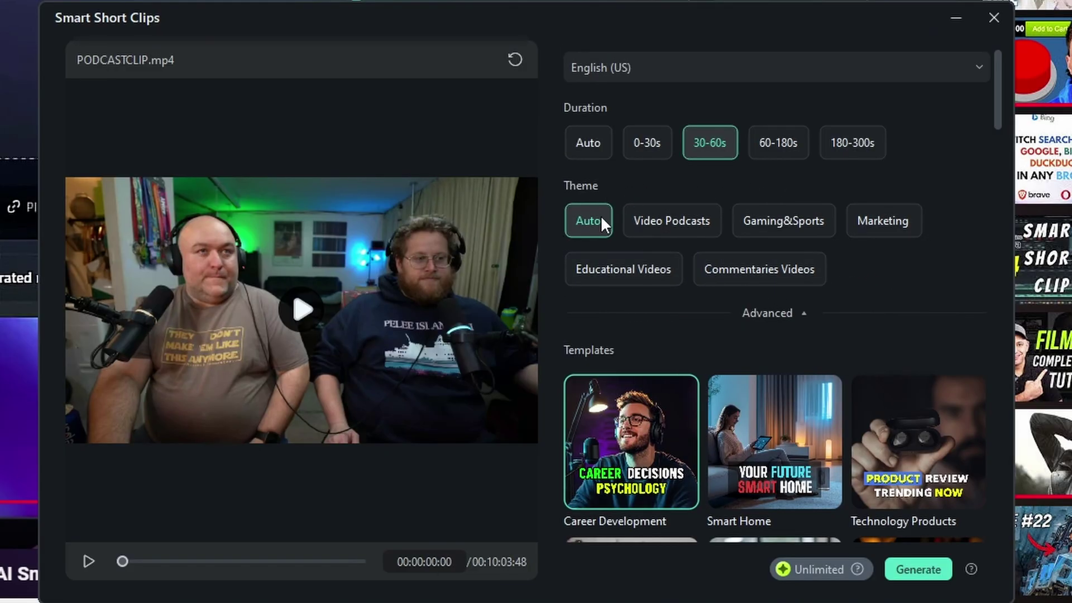
scroll(622, 252, "down", 4)
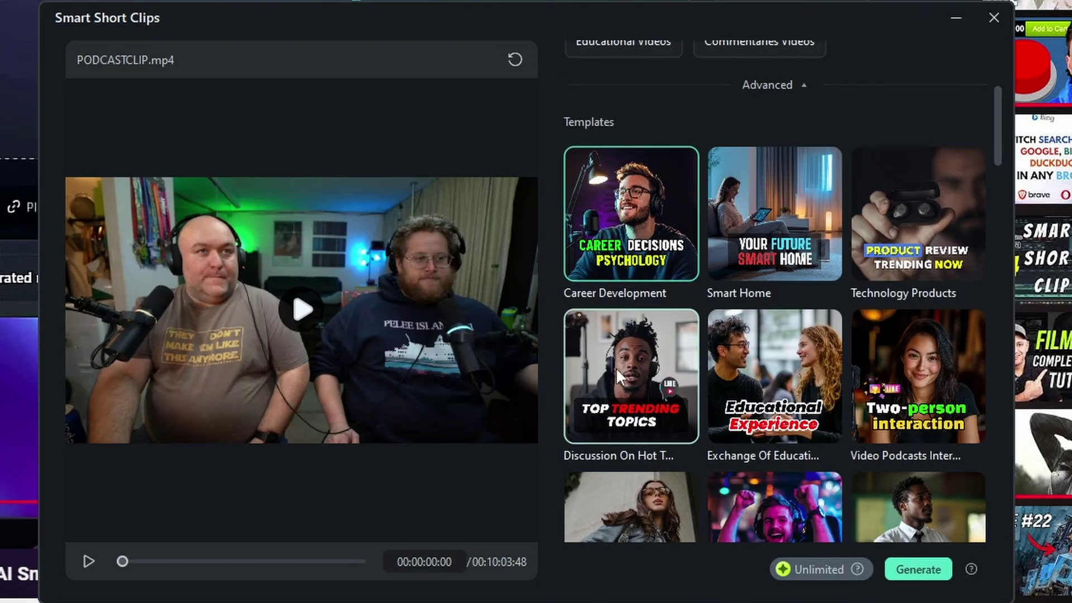
mouse_move(615, 367)
mouse_move(689, 292)
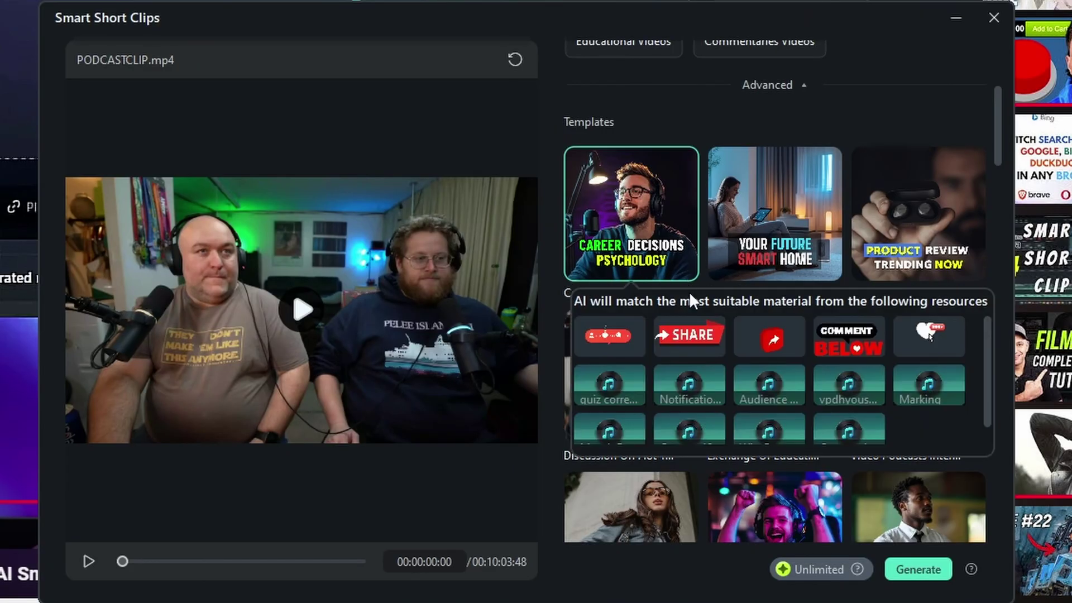
scroll(694, 477, "down", 3)
mouse_move(761, 398)
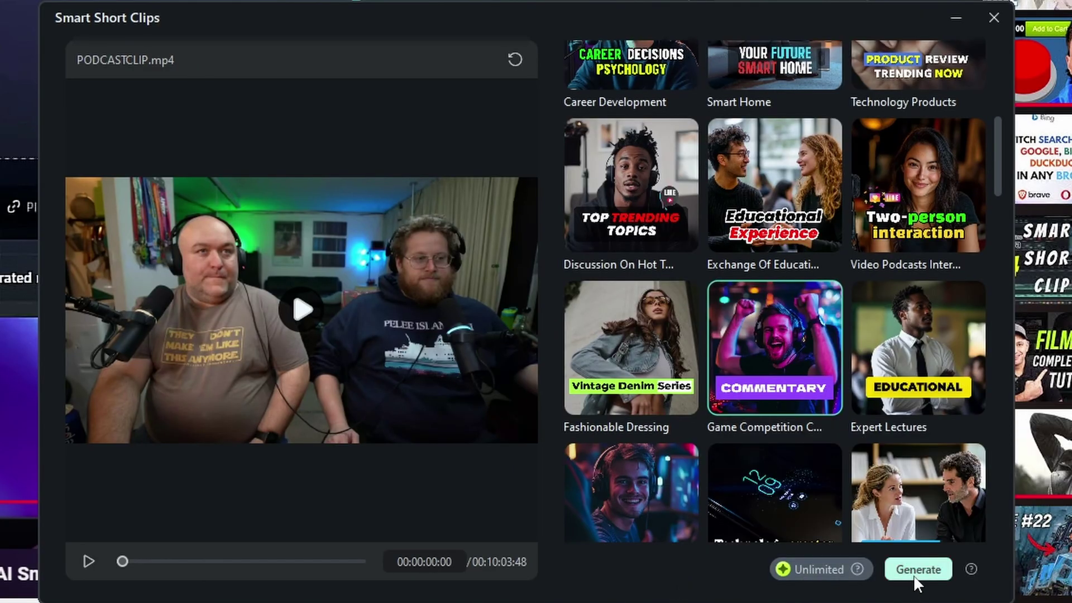
left_click(915, 569)
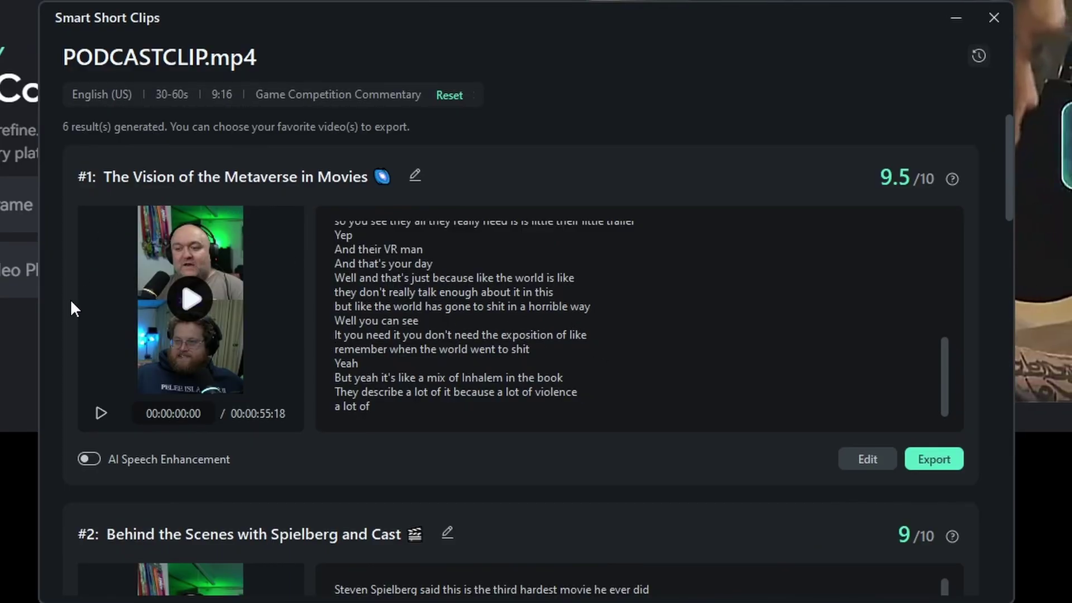
- Preview the top-scored short clip, 'The Vision of the Metaverse in Movies', then stop it
scroll(418, 283, "up", 8)
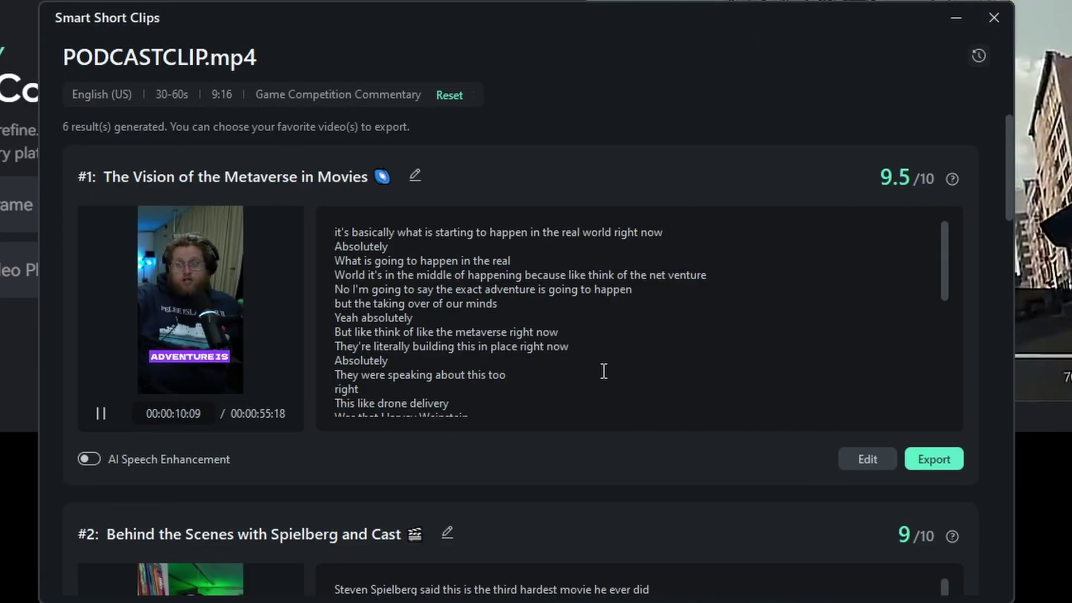
left_click(101, 413)
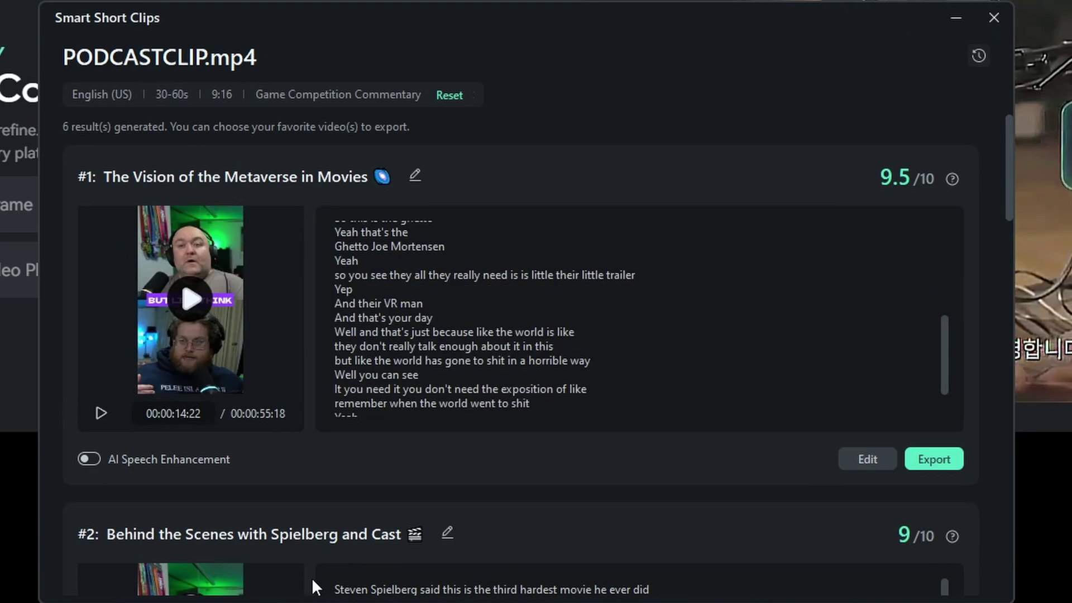
- Export short clip #1 to social media, publishing to YouTube and TikTok at 608x1080, 25 fps
left_click(950, 461)
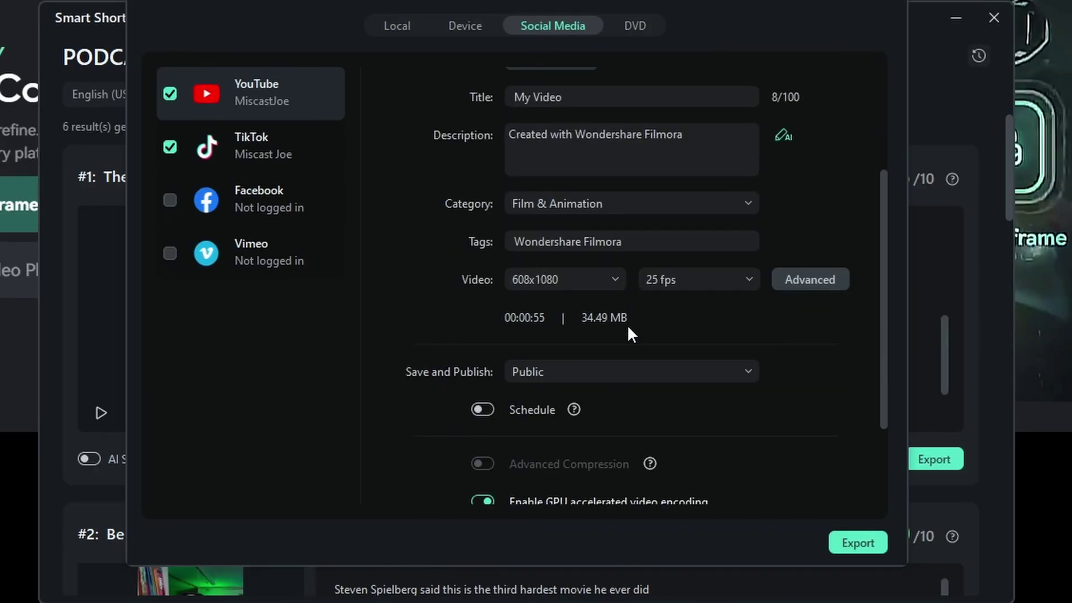
- Turn on scheduled publishing and show the Jan 10, 2025 01:10 date picker with best-time suggestions
left_click(483, 408)
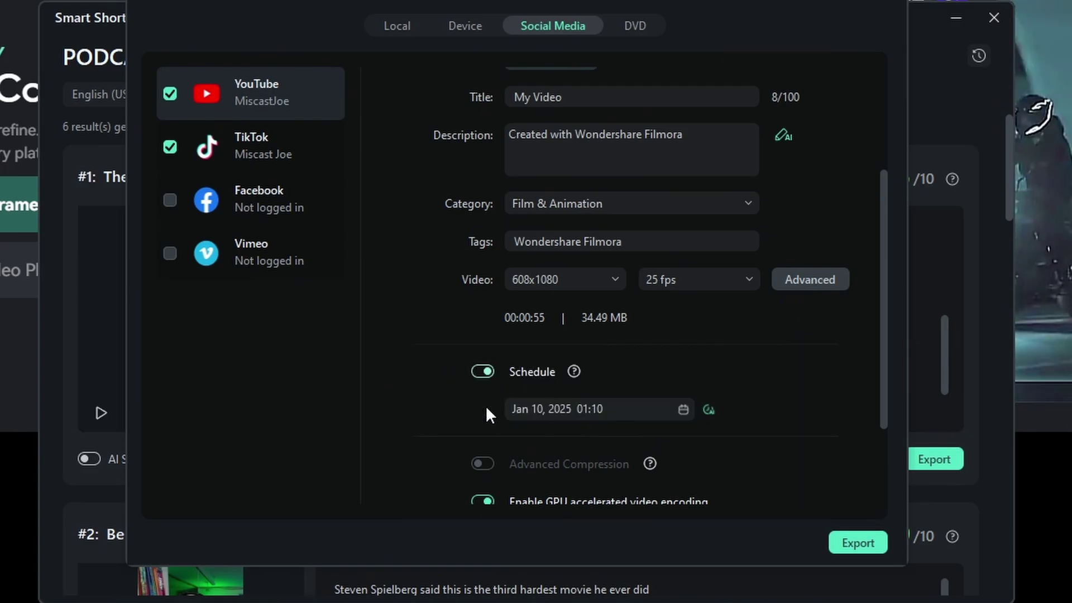
left_click(683, 410)
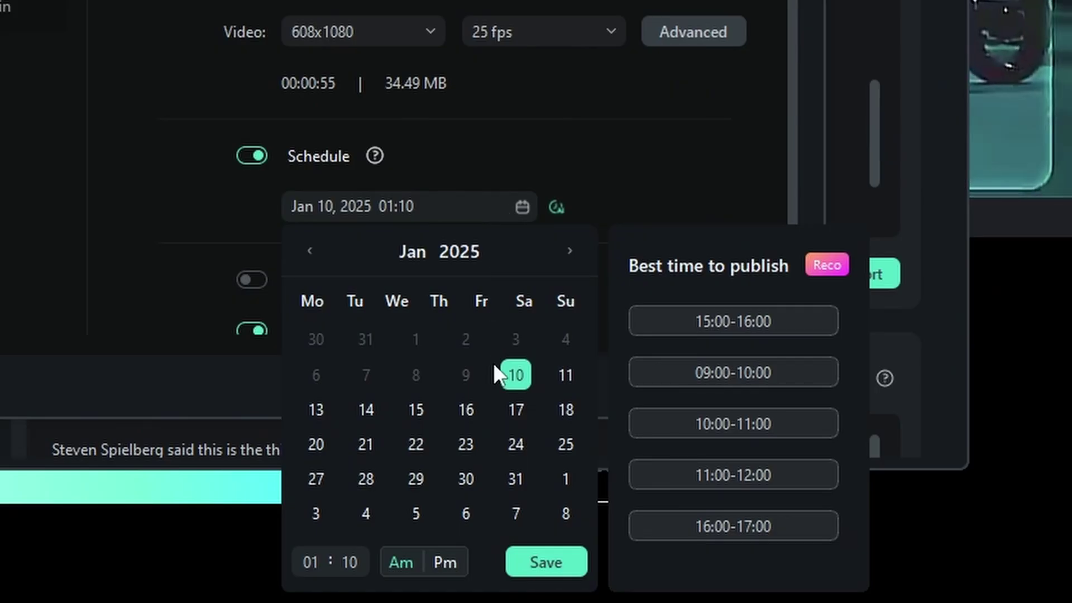